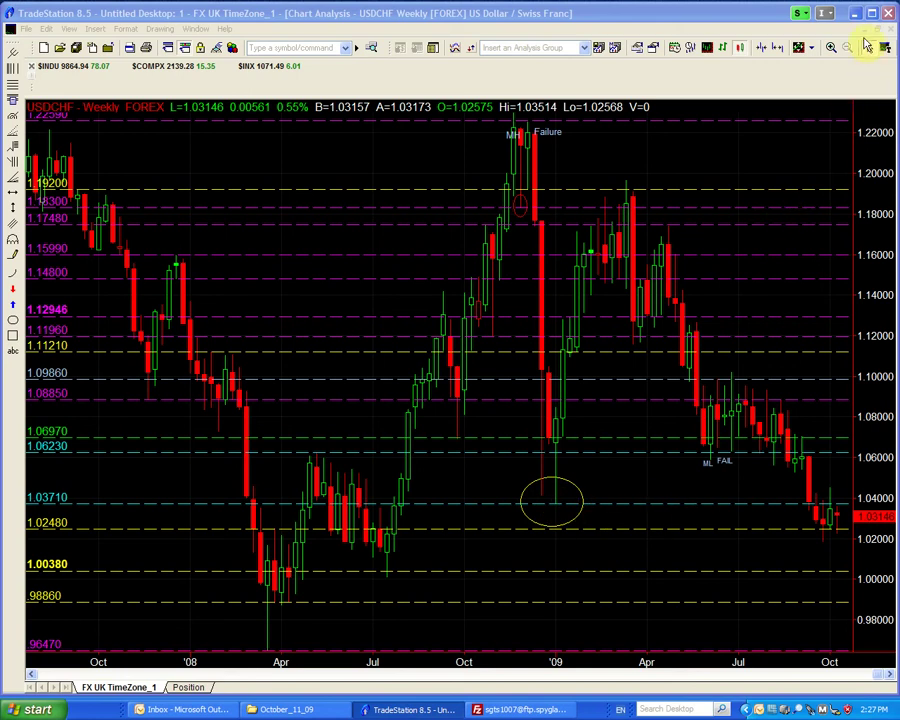
Restore the maximized weekly chart and maximize the USDCHF daily chart window instead
{"action": "left_click", "coordinate": [863, 30]}
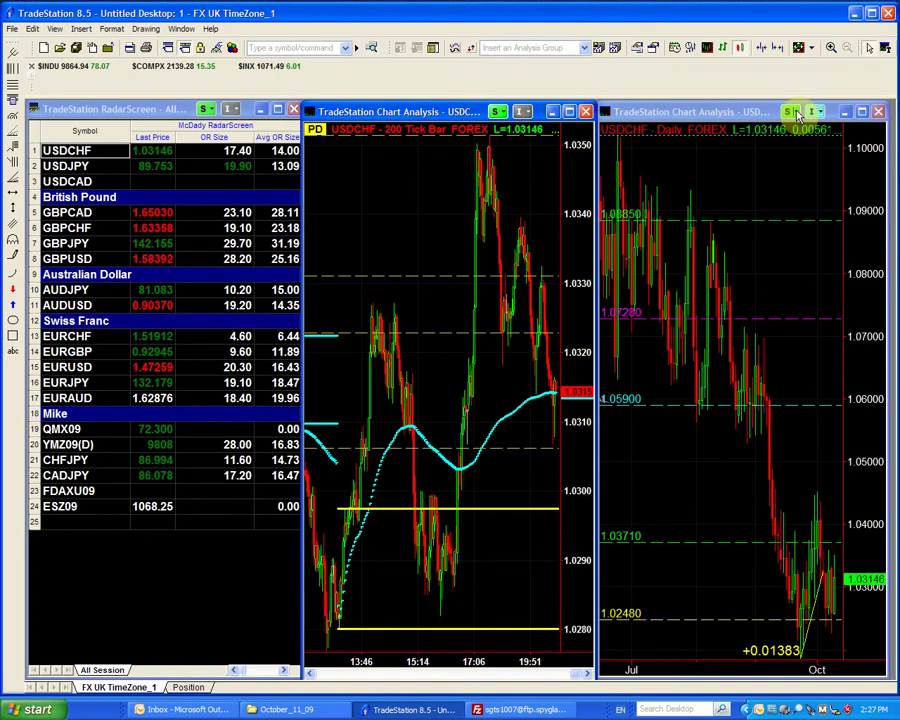
{"action": "left_click", "coordinate": [863, 112]}
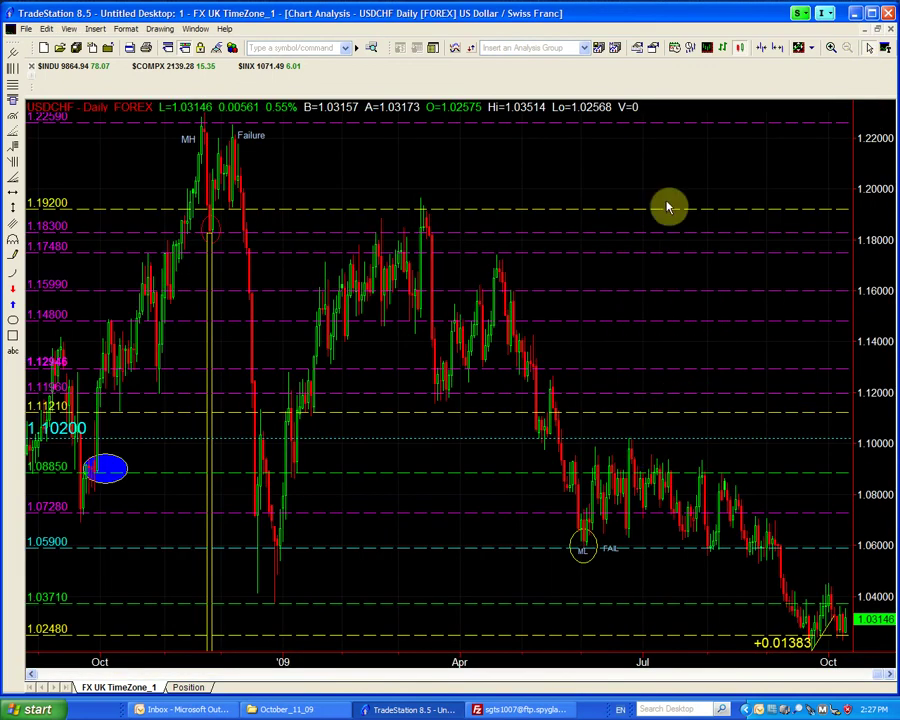
Zoom the daily USDCHF chart and compress the bars to show history back to February
{"action": "scroll", "coordinate": [670, 181], "scroll_direction": "up", "scroll_amount": 3}
{"action": "scroll", "coordinate": [670, 181], "scroll_direction": "up", "scroll_amount": 4}
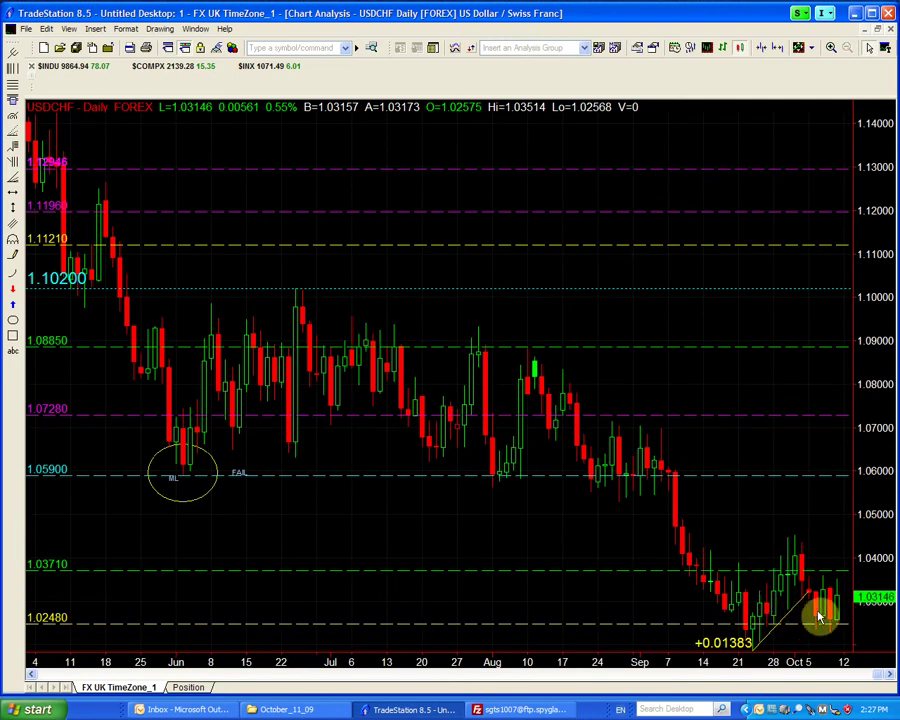
{"action": "scroll", "coordinate": [818, 615], "scroll_direction": "down", "scroll_amount": 3}
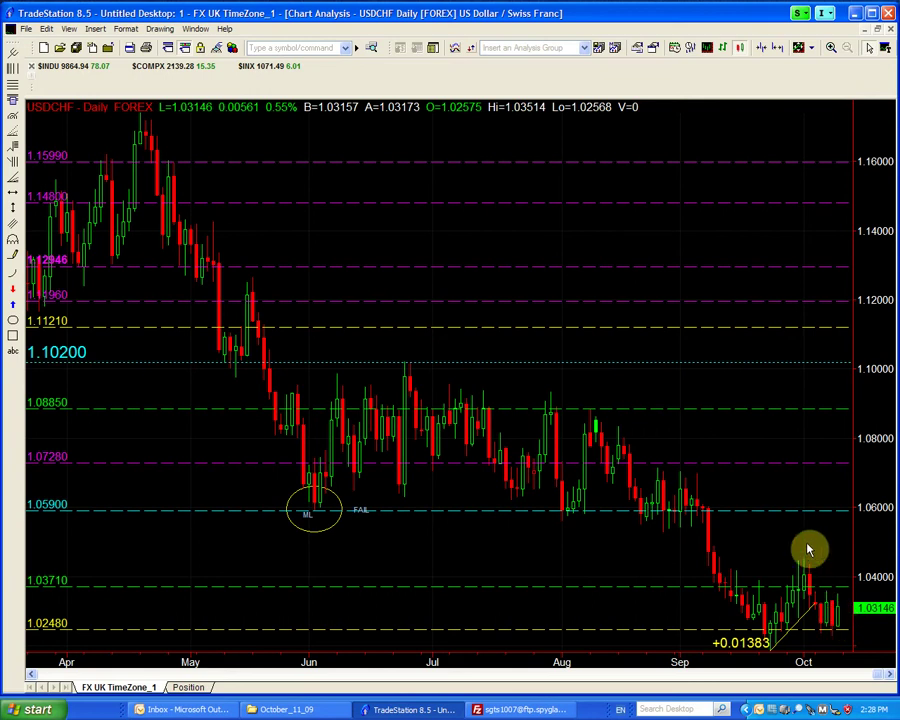
{"action": "key", "text": "Down"}
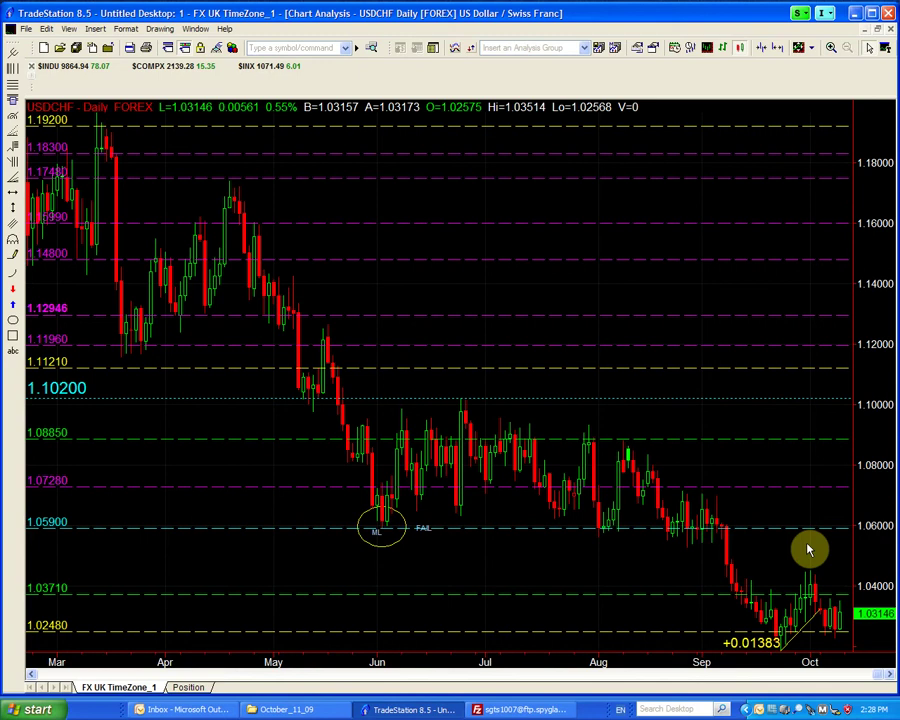
{"action": "key", "text": "Down"}
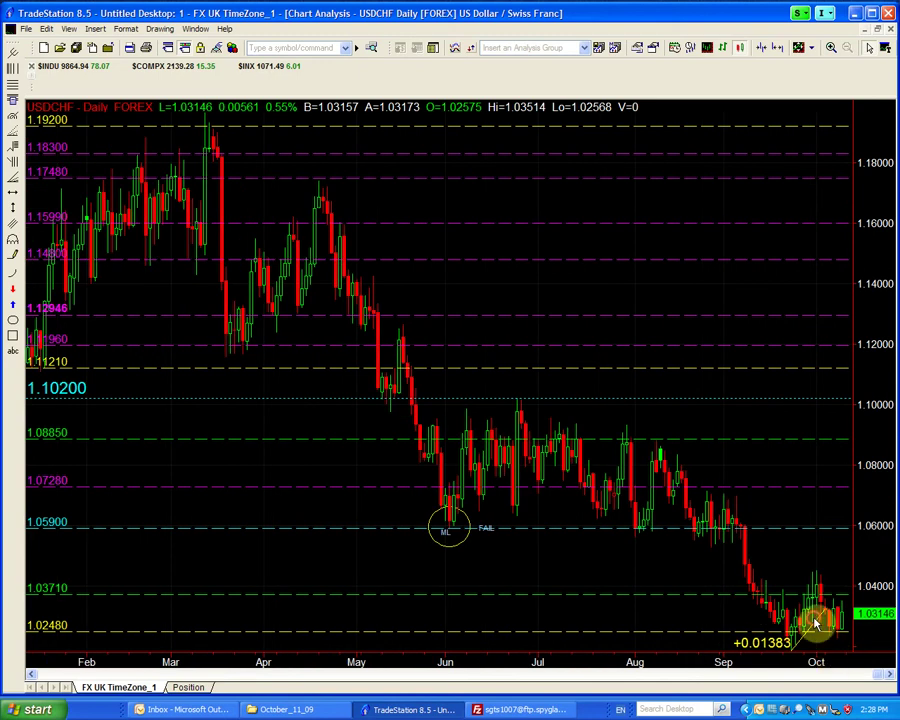
Drag away the +0.01383 measurement line and bring up the 10/07/09 bar's price data
{"action": "left_click_drag", "start_coordinate": [815, 619], "coordinate": [813, 616]}
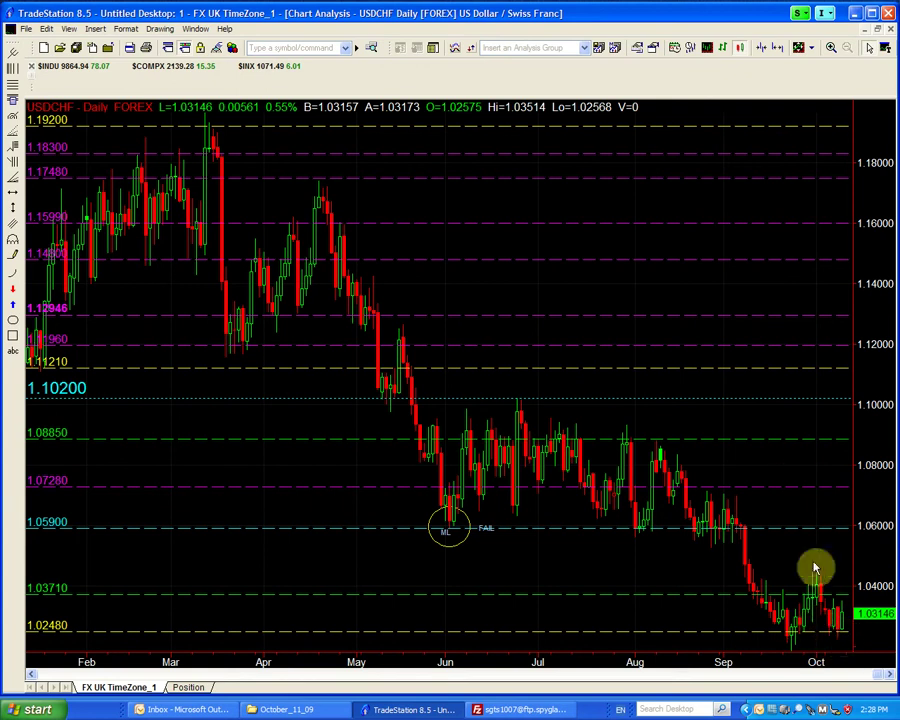
{"action": "scroll", "coordinate": [794, 473], "scroll_direction": "down", "scroll_amount": 2}
{"action": "scroll", "coordinate": [797, 476], "scroll_direction": "down", "scroll_amount": 1}
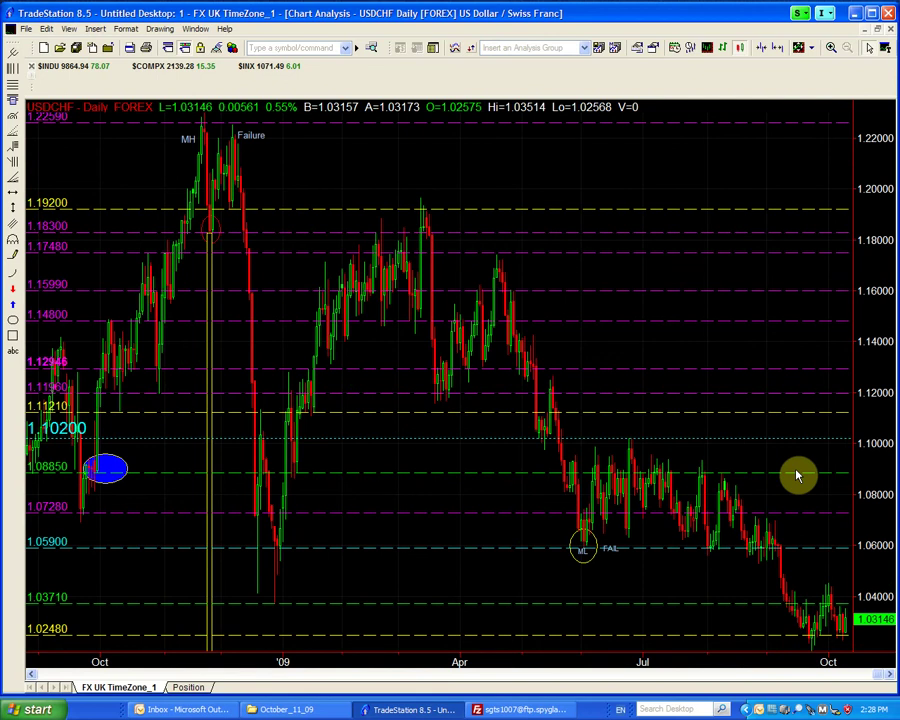
{"action": "scroll", "coordinate": [797, 476], "scroll_direction": "up", "scroll_amount": 4}
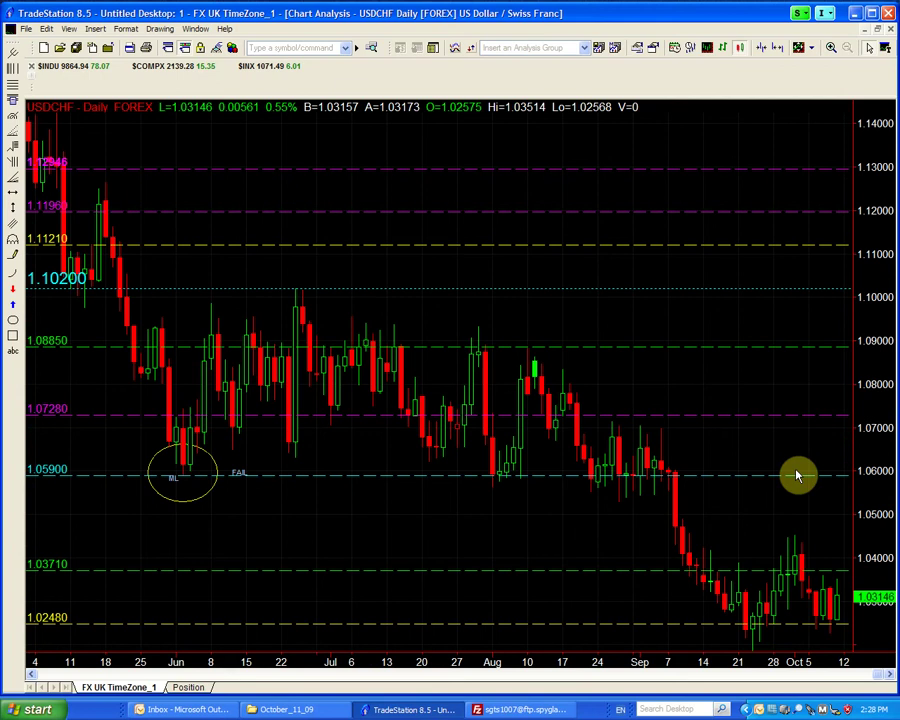
{"action": "left_click", "coordinate": [826, 641]}
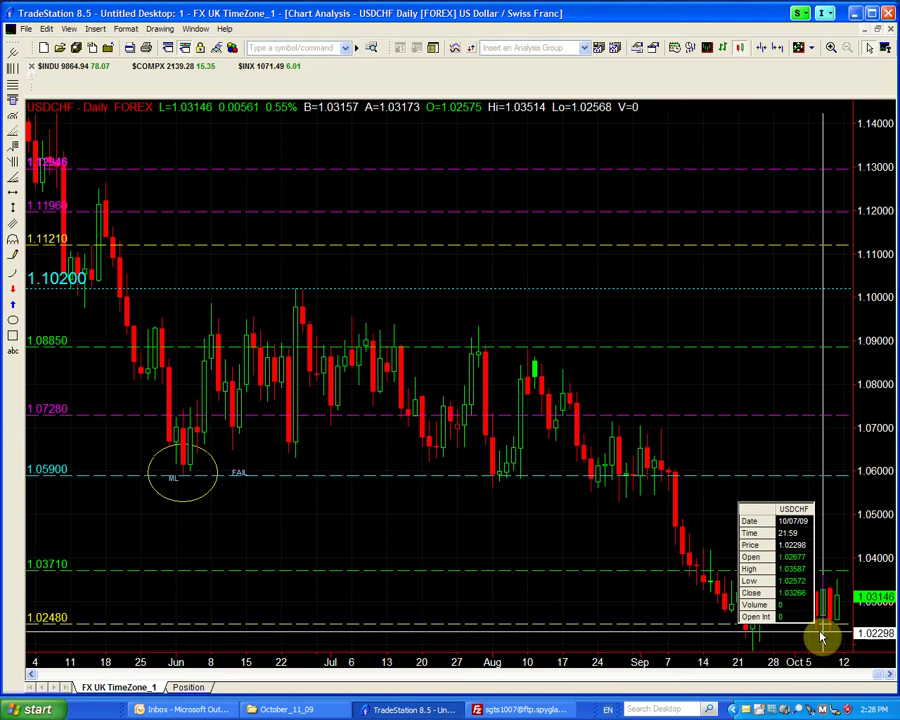
Dismiss the 10/07/09 bar readout and compress the daily chart to show a full year
{"action": "left_click", "coordinate": [821, 636]}
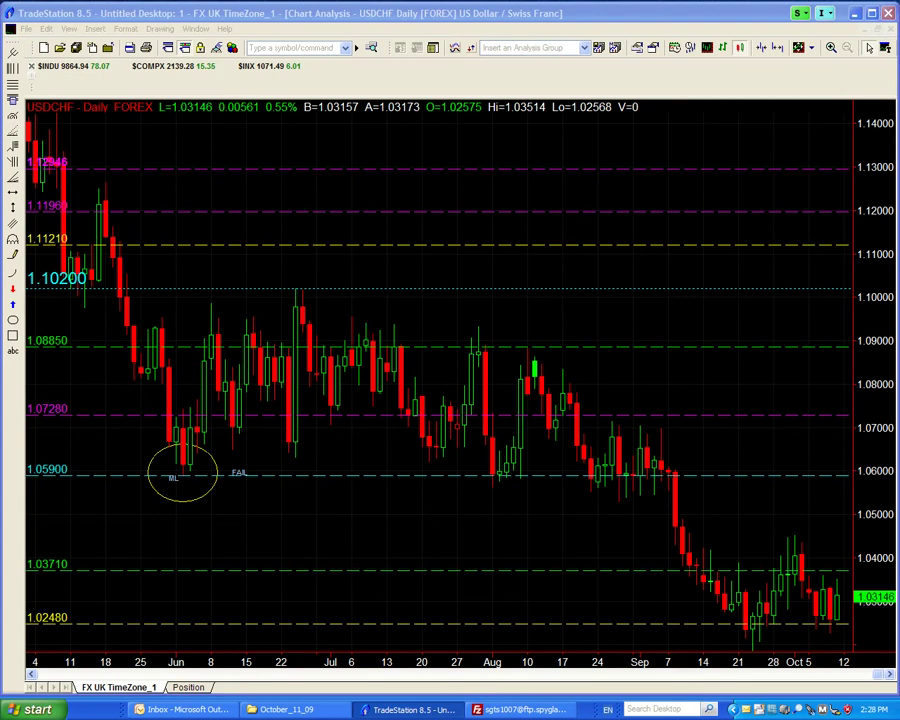
{"action": "key", "text": "Down"}
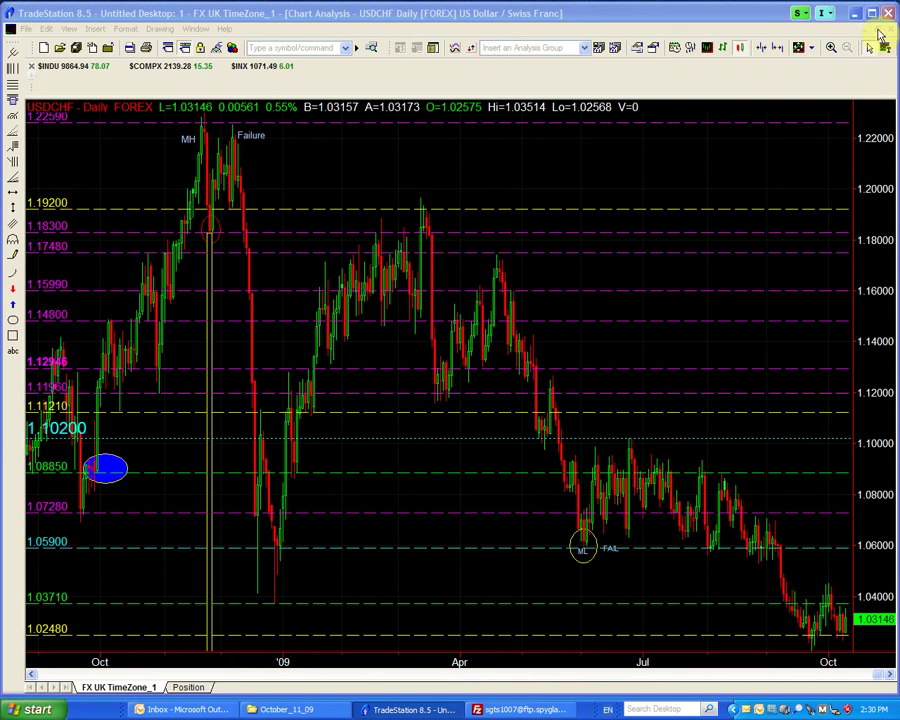
Maximize RadarScreen and verify USDCHF's LongPoint 1.0371, ShortPoint 1.0257 and StructuralLongPoint inputs
{"action": "left_click", "coordinate": [878, 30]}
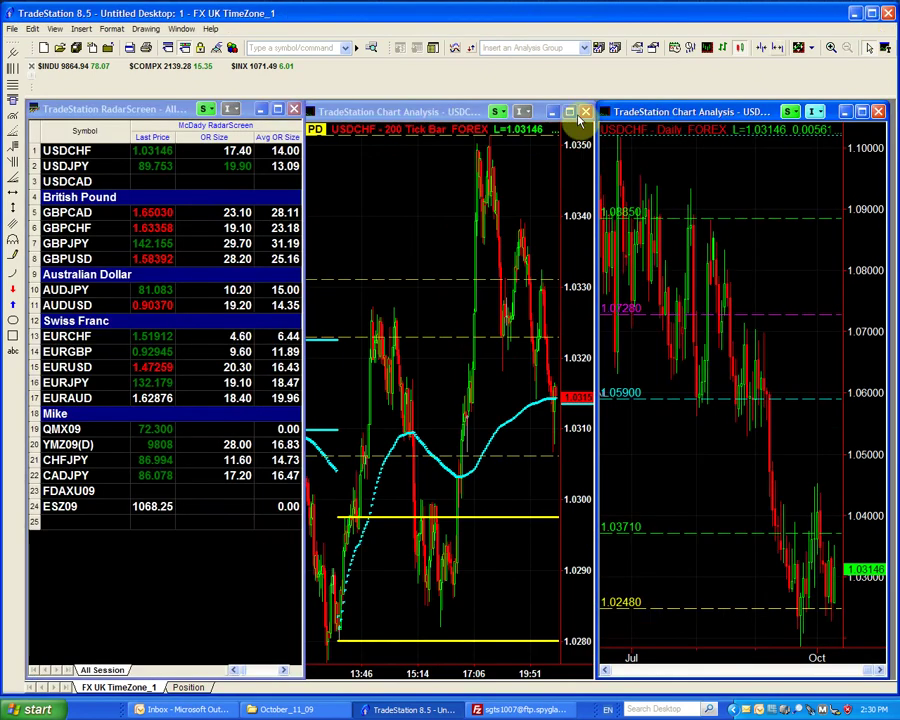
{"action": "left_click", "coordinate": [277, 109]}
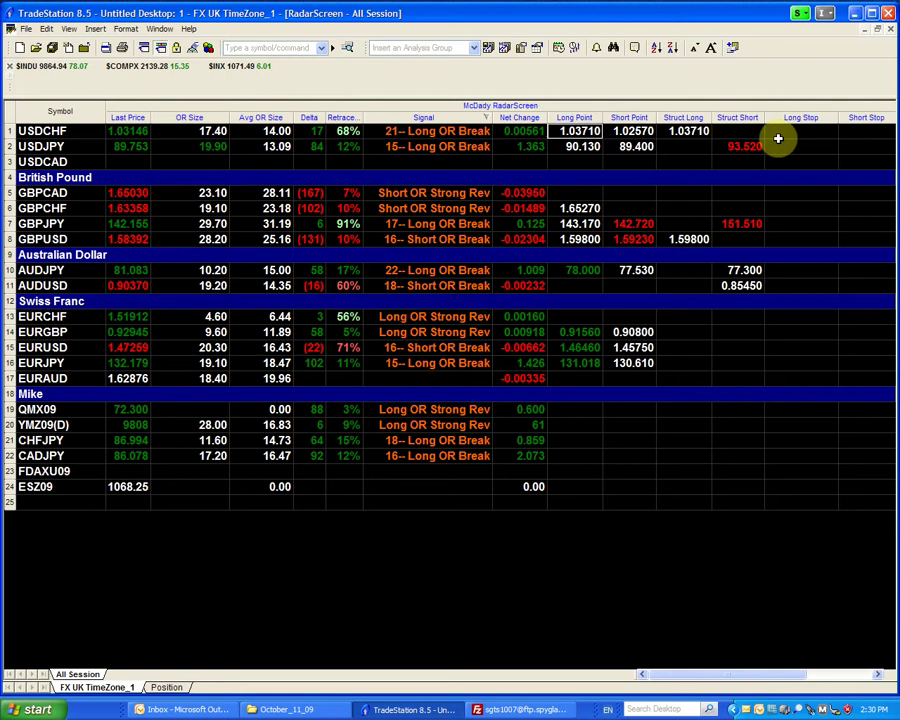
{"action": "double_click", "coordinate": [578, 132]}
{"action": "left_click", "coordinate": [410, 218]}
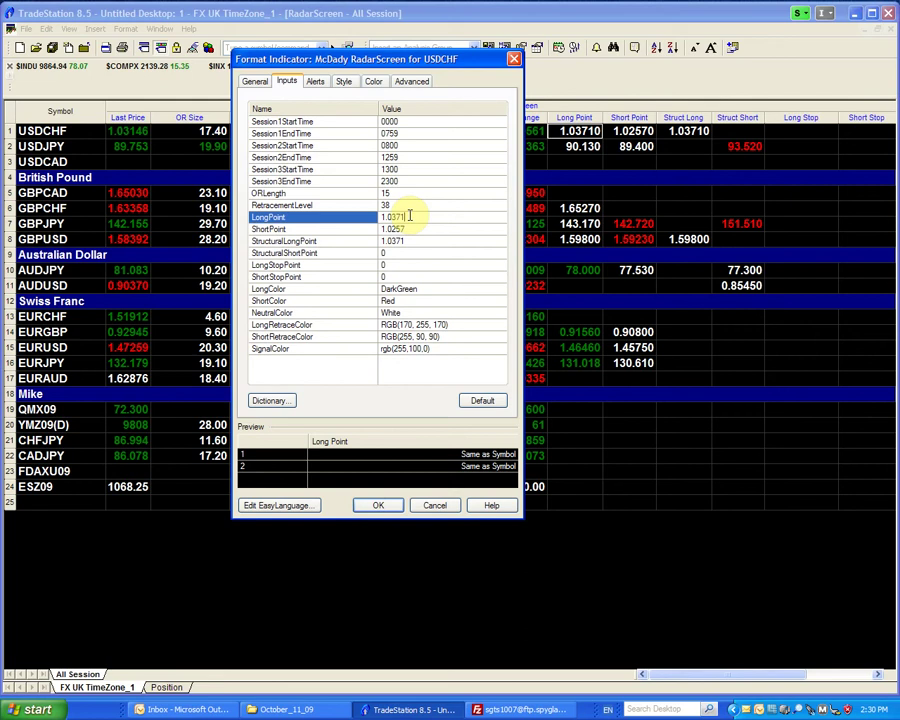
{"action": "left_click", "coordinate": [410, 229]}
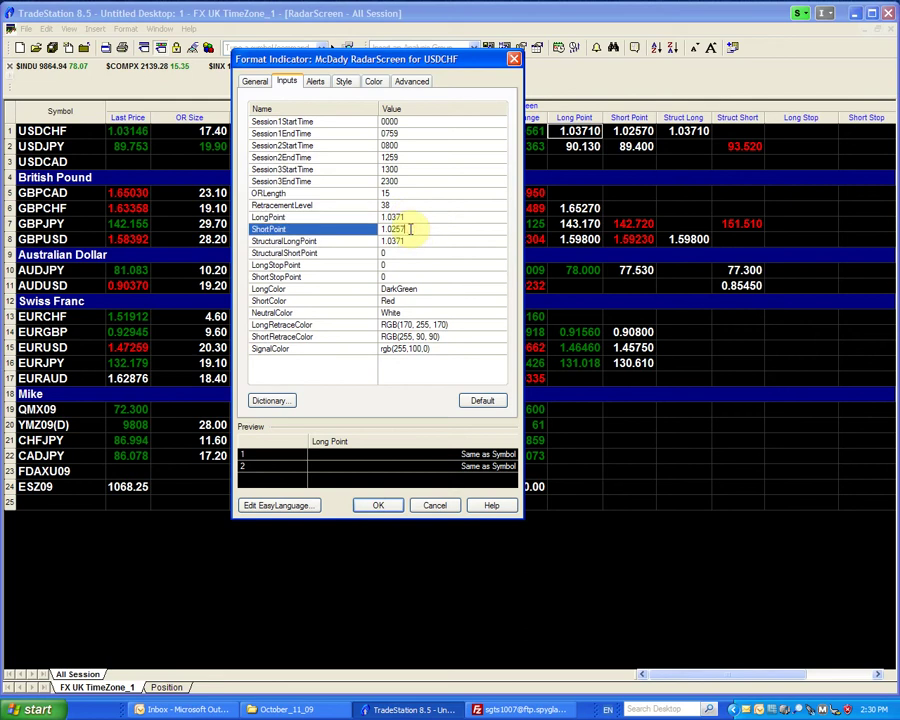
{"action": "left_click", "coordinate": [406, 242]}
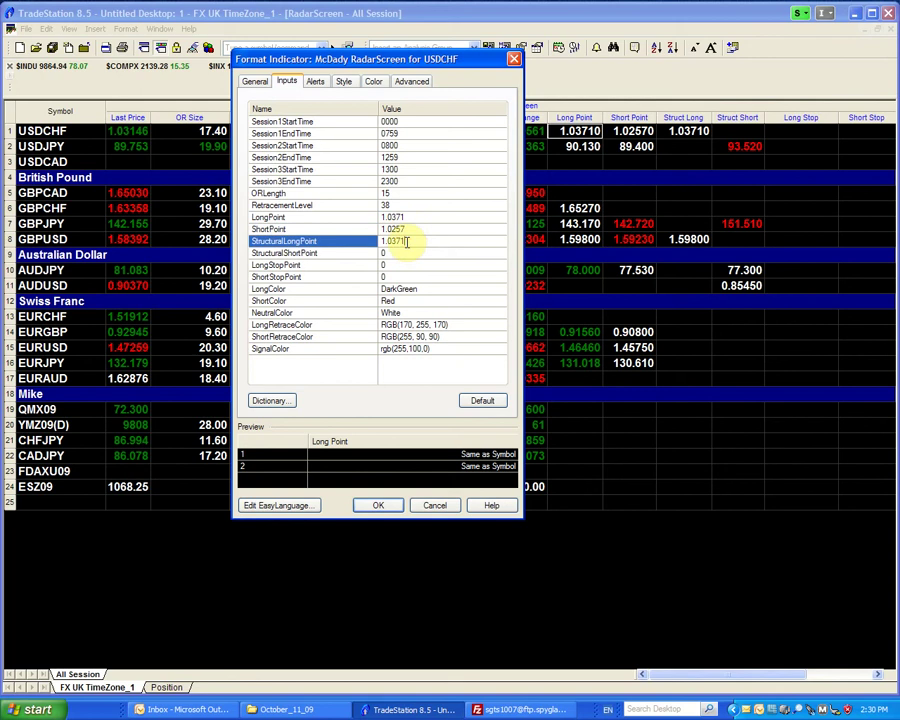
{"action": "left_click", "coordinate": [402, 217]}
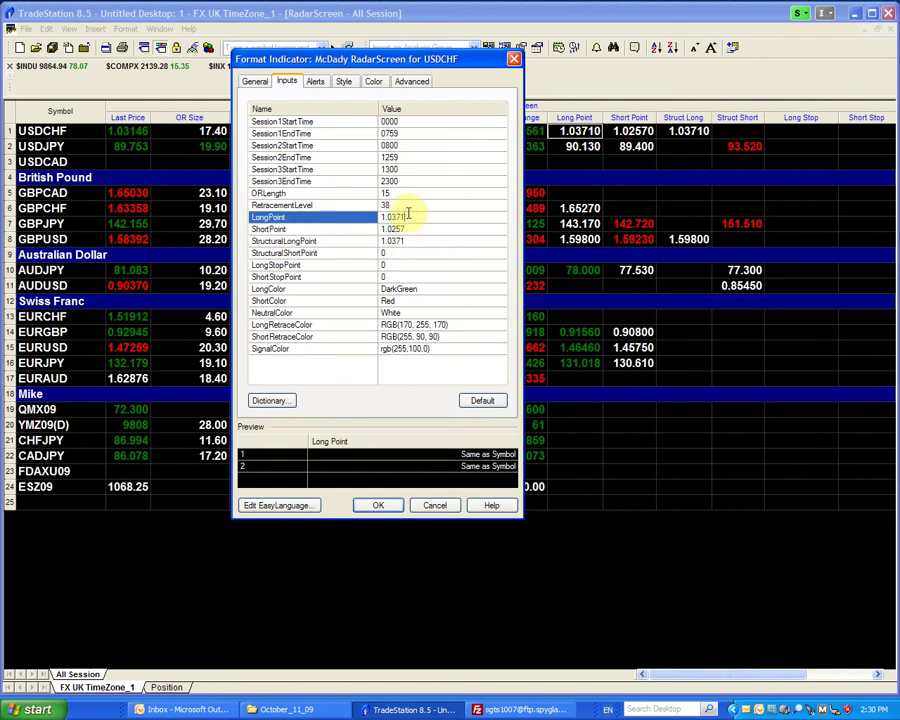
{"action": "left_click", "coordinate": [381, 506]}
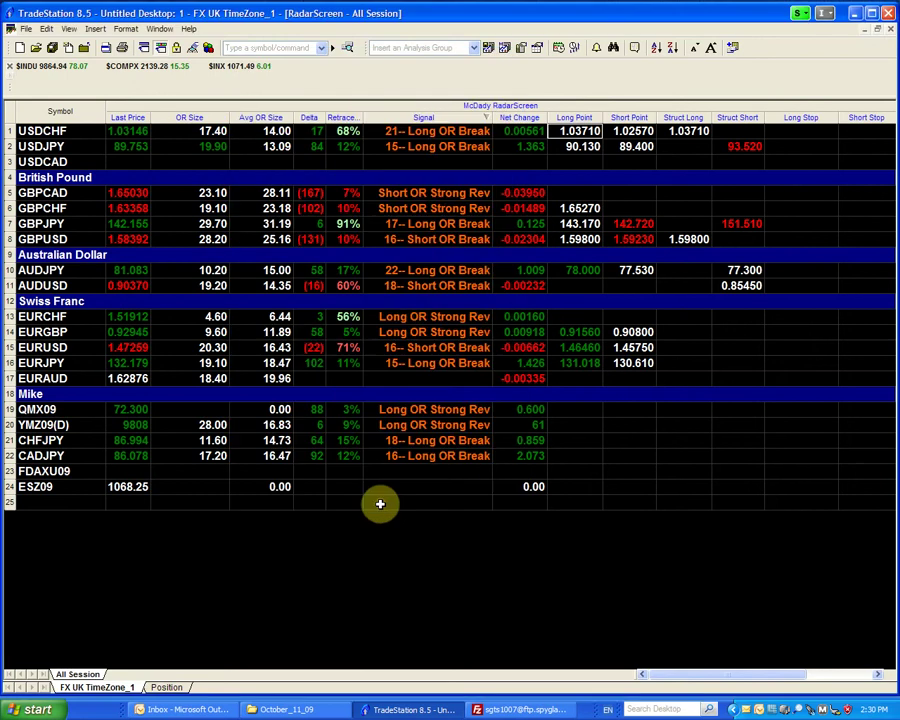
Maximize the USDCHF 200-tick chart and scroll back through its earlier price history
{"action": "left_click", "coordinate": [876, 30]}
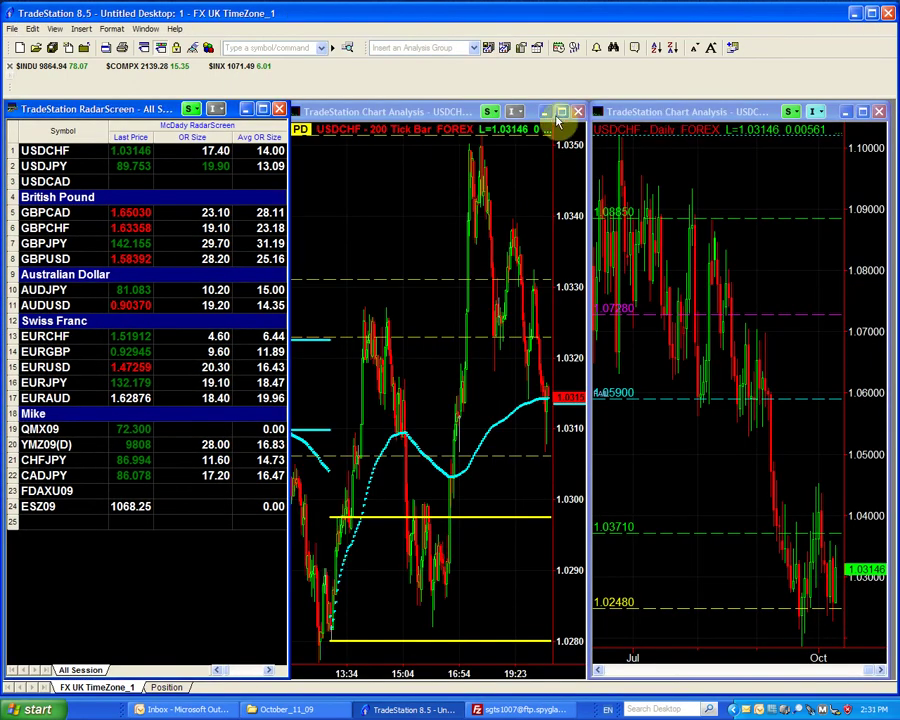
{"action": "left_click", "coordinate": [563, 113]}
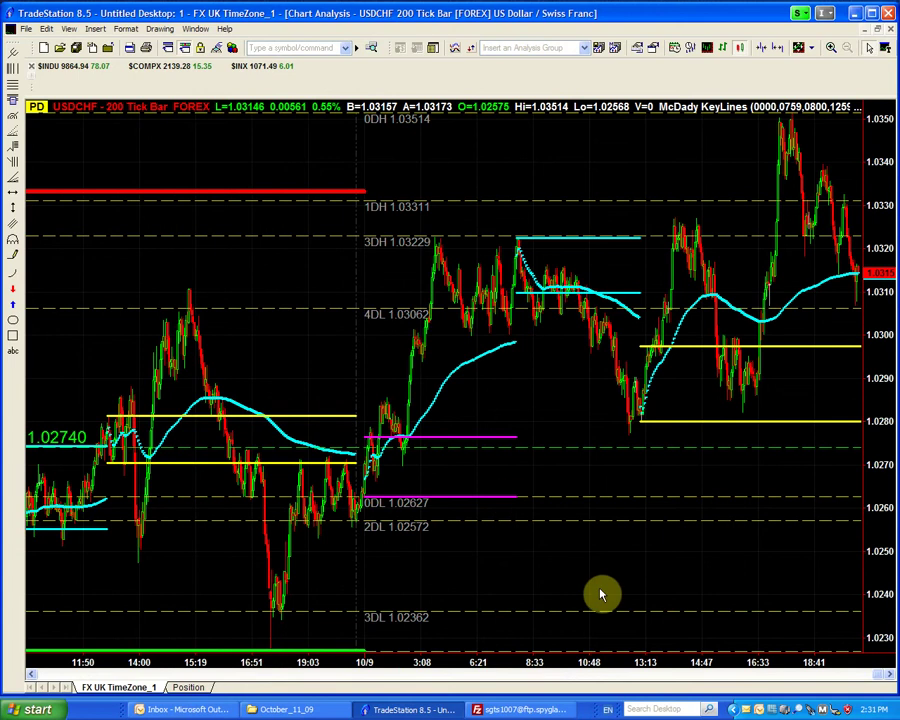
{"action": "scroll", "coordinate": [600, 595], "scroll_direction": "up", "scroll_amount": 5}
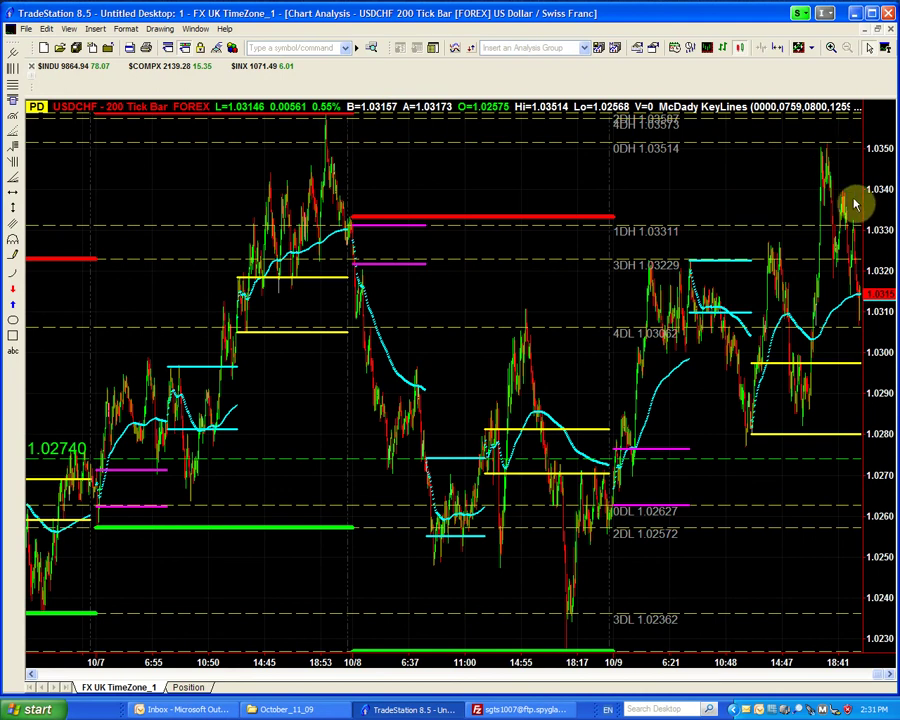
{"action": "scroll", "coordinate": [862, 311], "scroll_direction": "up", "scroll_amount": 3}
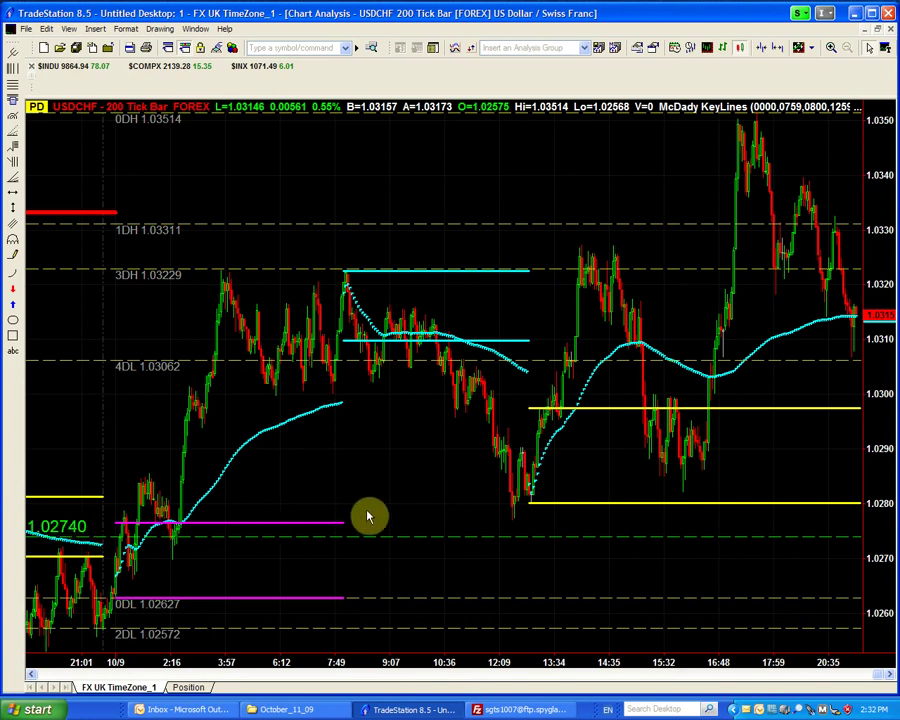
{"action": "scroll", "coordinate": [716, 484], "scroll_direction": "down", "scroll_amount": 3}
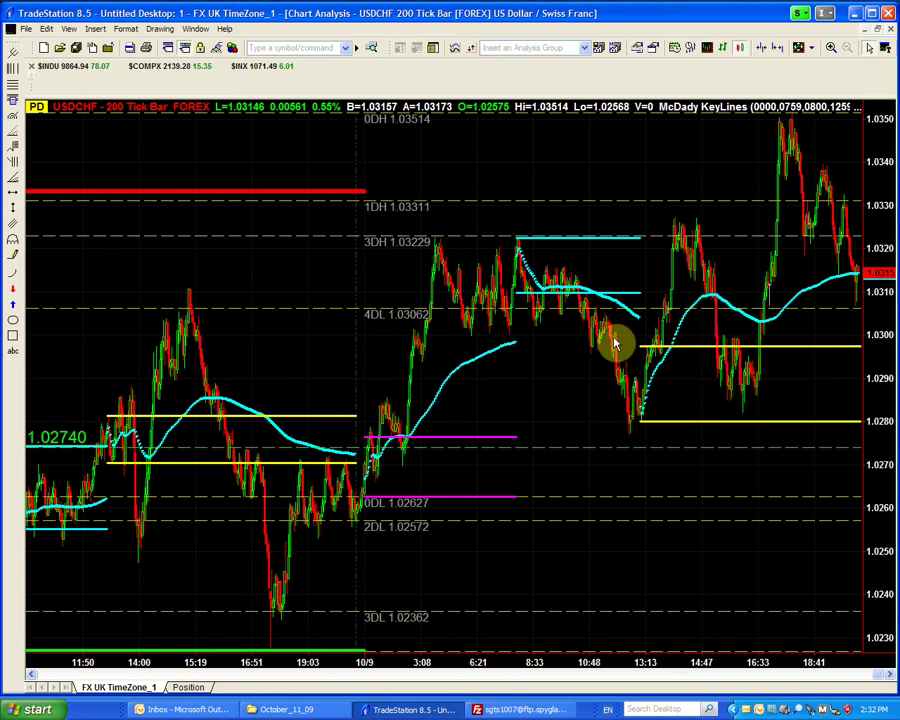
Maximize RadarScreen to read USDCHF's 1.02570 short point, then restore the tiled layout
{"action": "left_click", "coordinate": [878, 32]}
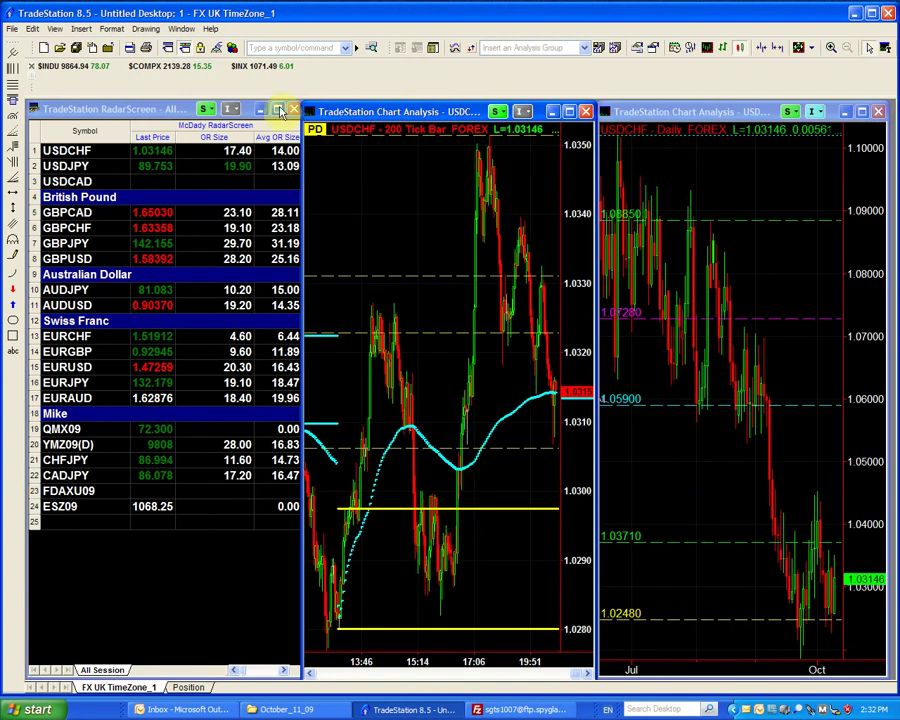
{"action": "left_click", "coordinate": [278, 108]}
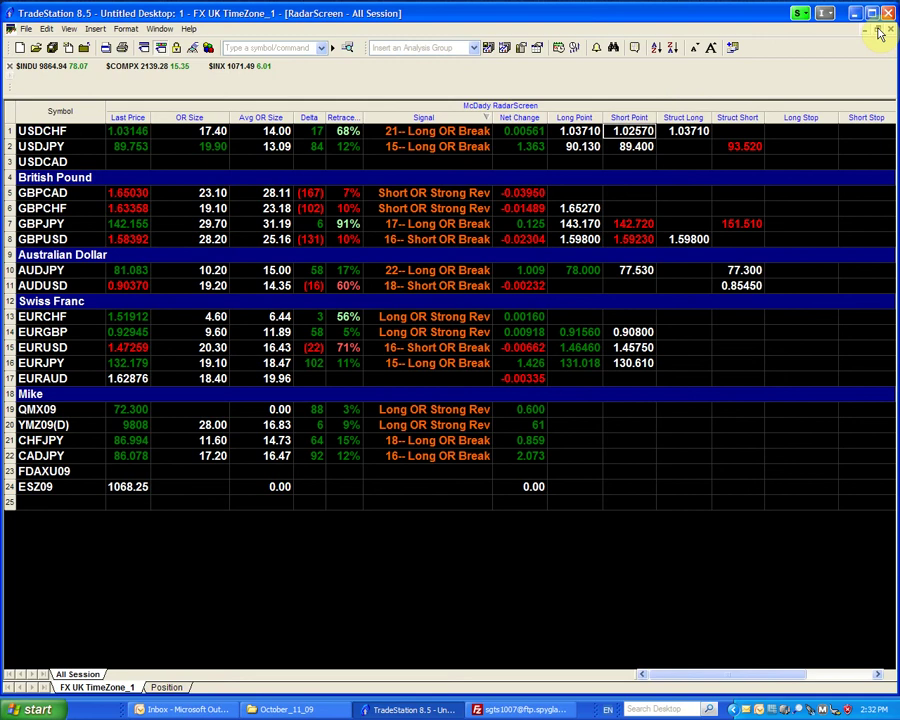
{"action": "left_click", "coordinate": [879, 32]}
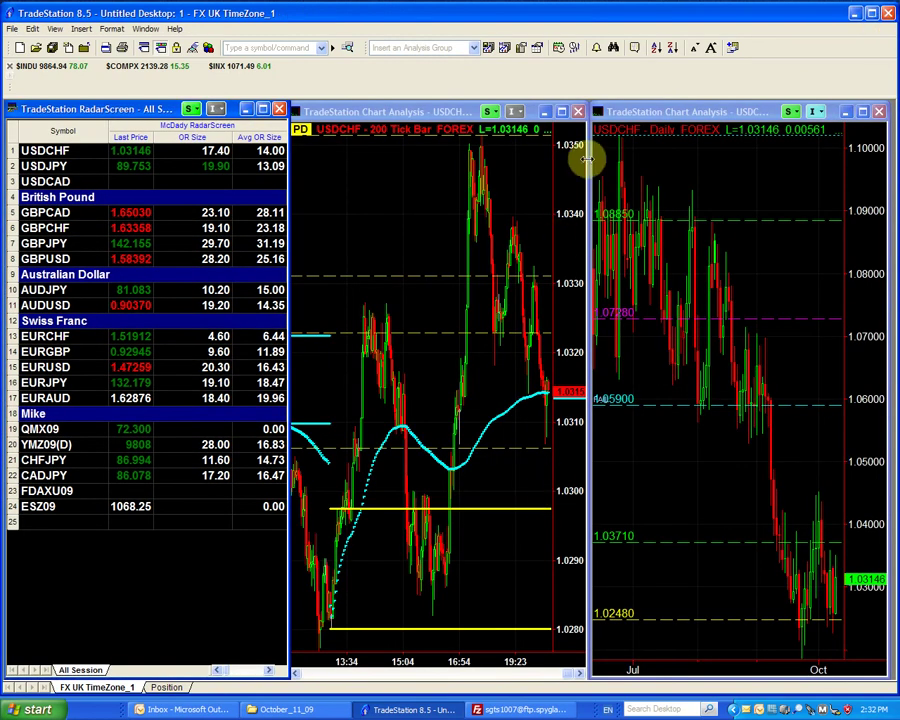
Maximize the 200-tick chart again and adjust the view to show price action from 10/7
{"action": "left_click", "coordinate": [562, 111]}
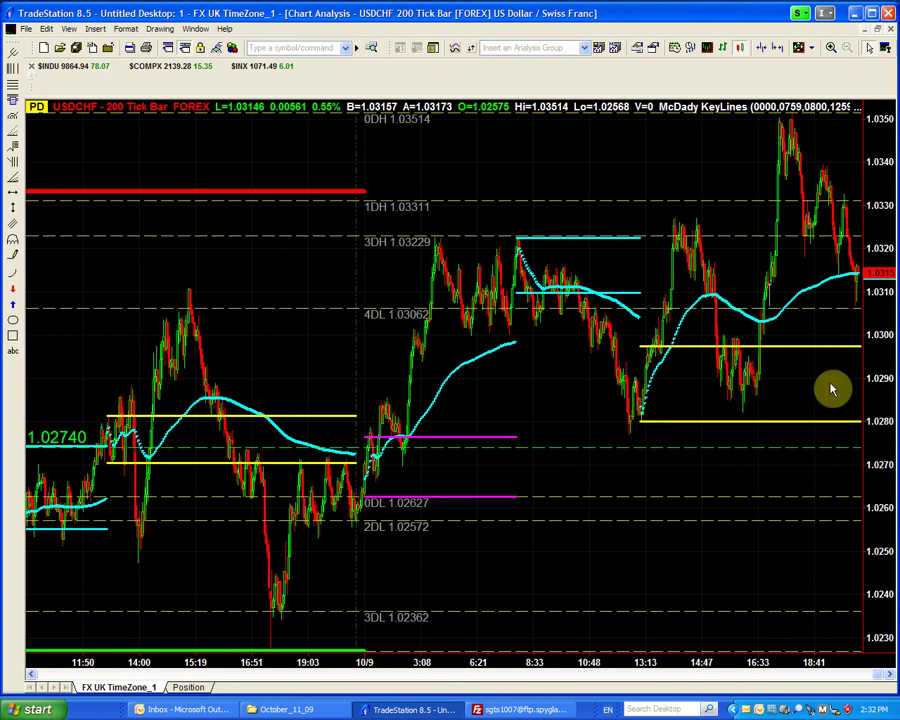
{"action": "scroll", "coordinate": [829, 388], "scroll_direction": "up", "scroll_amount": 2}
{"action": "scroll", "coordinate": [830, 388], "scroll_direction": "down", "scroll_amount": 3}
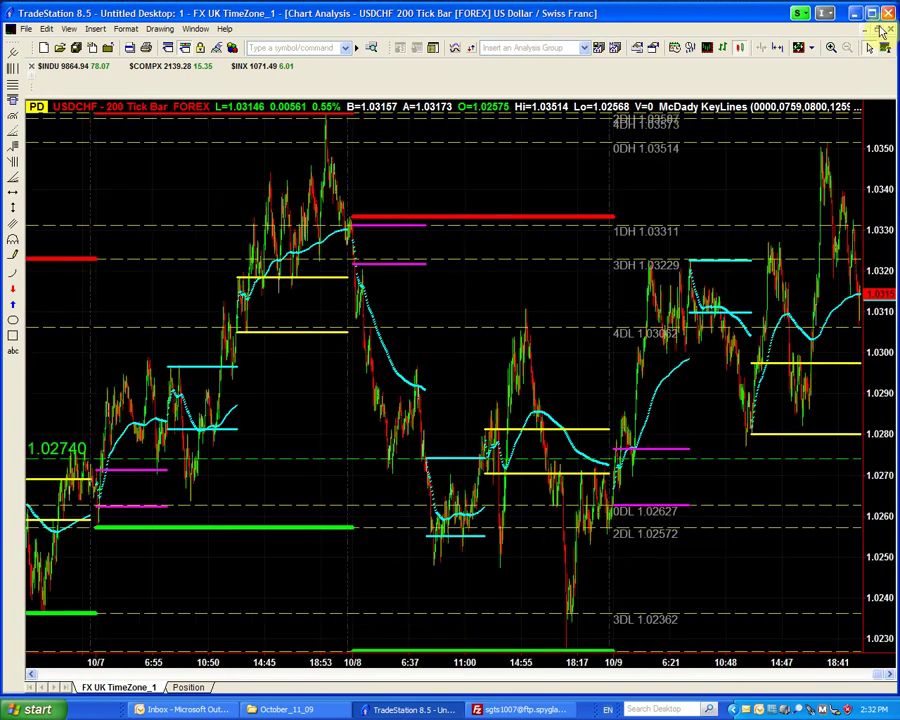
{"action": "left_click", "coordinate": [878, 31]}
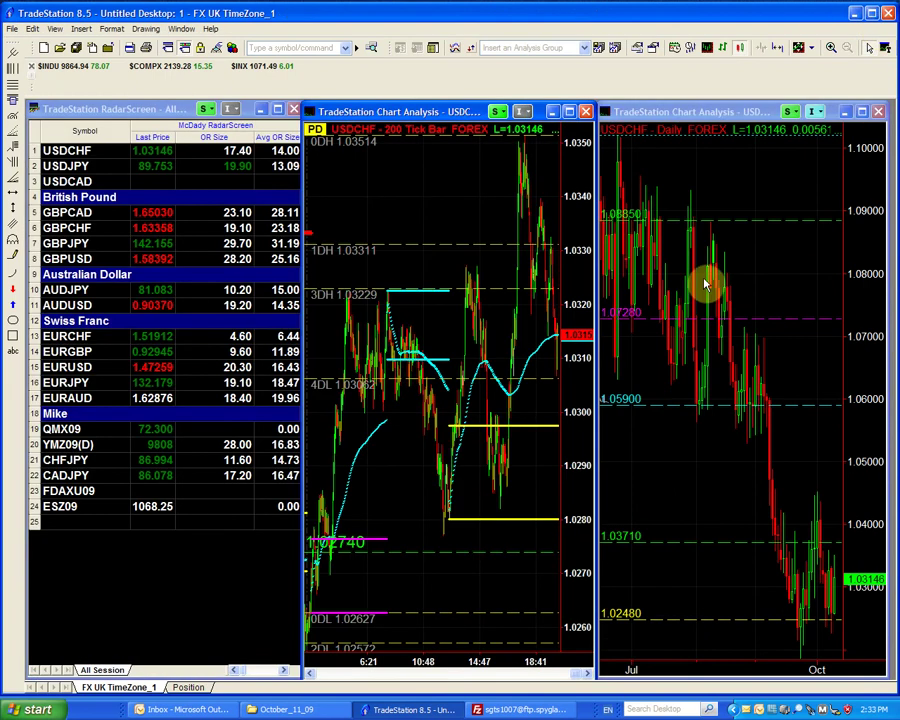
{"action": "left_click", "coordinate": [569, 112]}
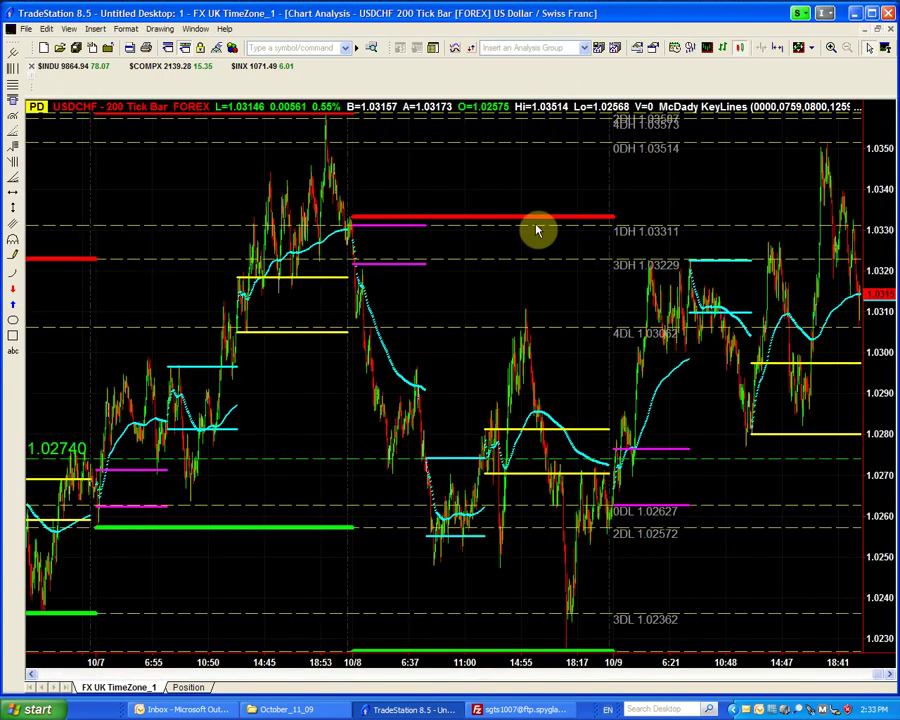
Move the 1.02740 horizontal key line to 1.02570, color it red, and restore the tiled layout
{"action": "right_click", "coordinate": [363, 462]}
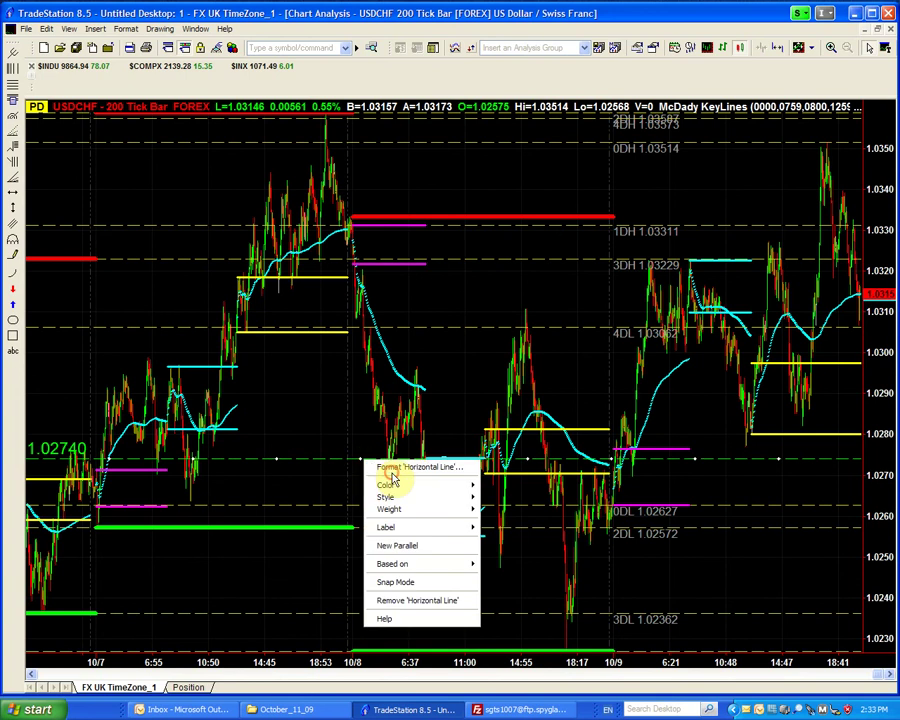
{"action": "left_click", "coordinate": [393, 468]}
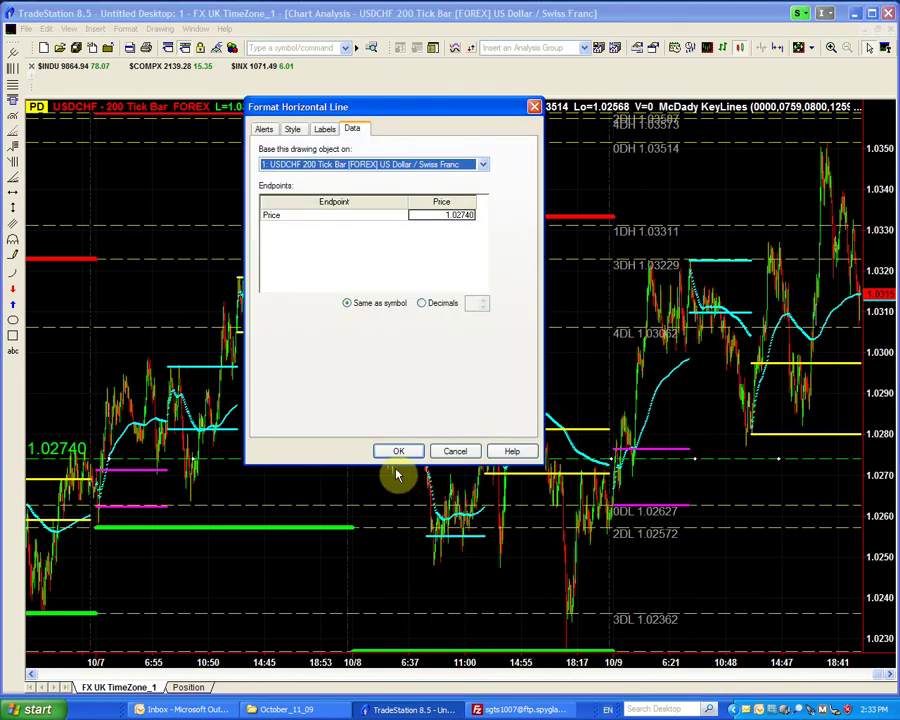
{"action": "left_click", "coordinate": [464, 215]}
{"action": "left_click", "coordinate": [465, 217]}
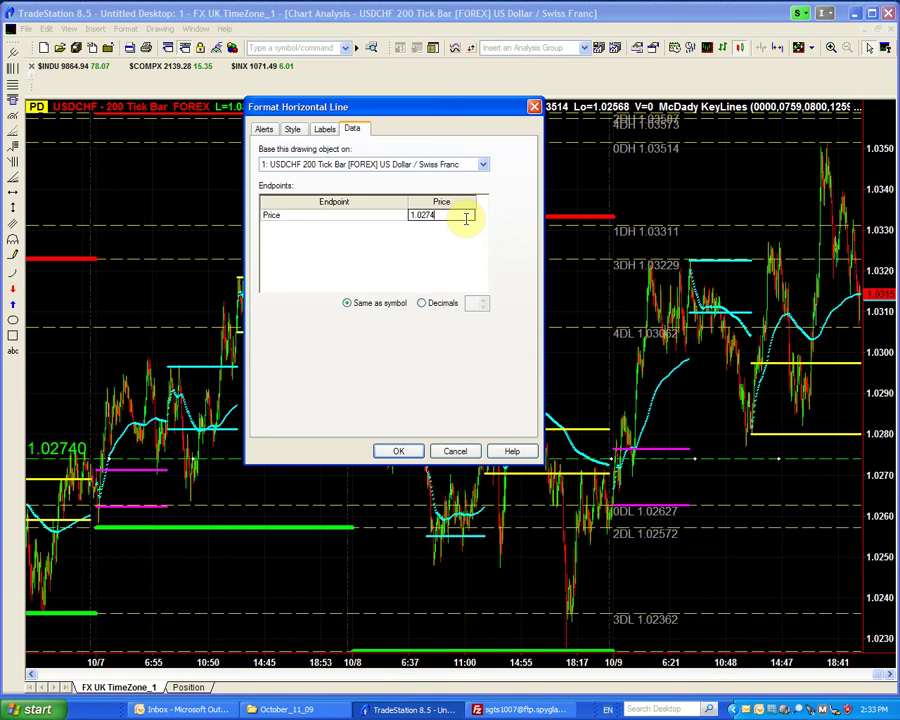
{"action": "type", "text": "70"}
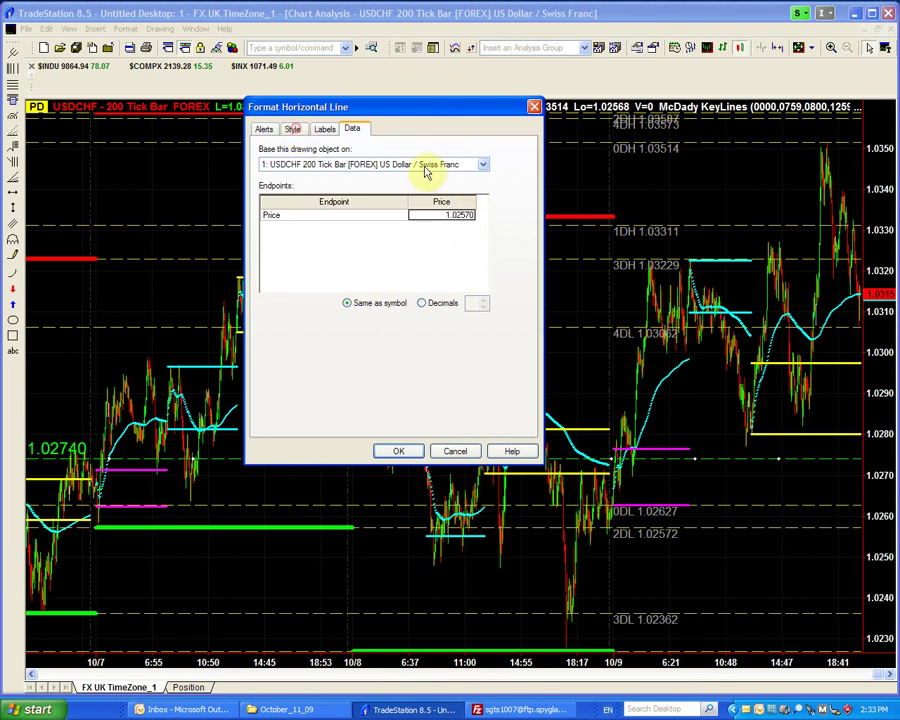
{"action": "left_click", "coordinate": [292, 129]}
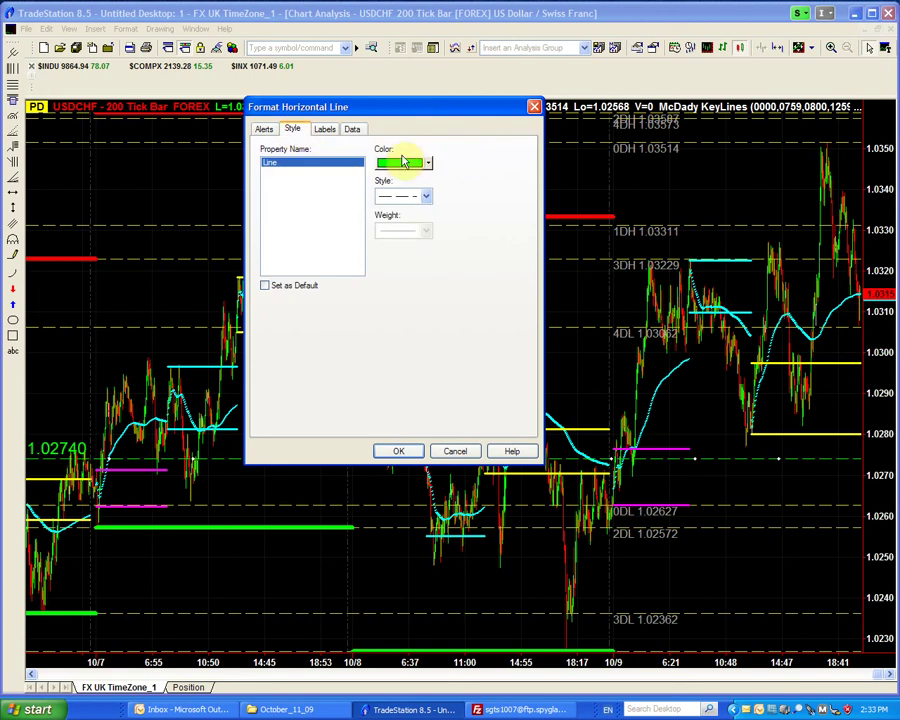
{"action": "left_click", "coordinate": [406, 162]}
{"action": "left_click", "coordinate": [394, 220]}
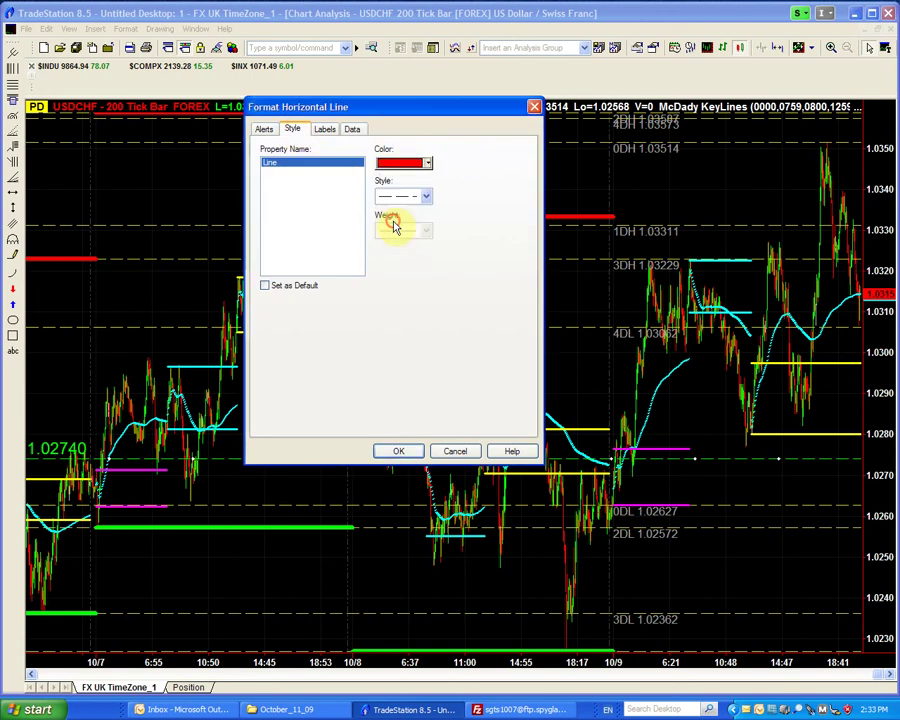
{"action": "left_click", "coordinate": [396, 452]}
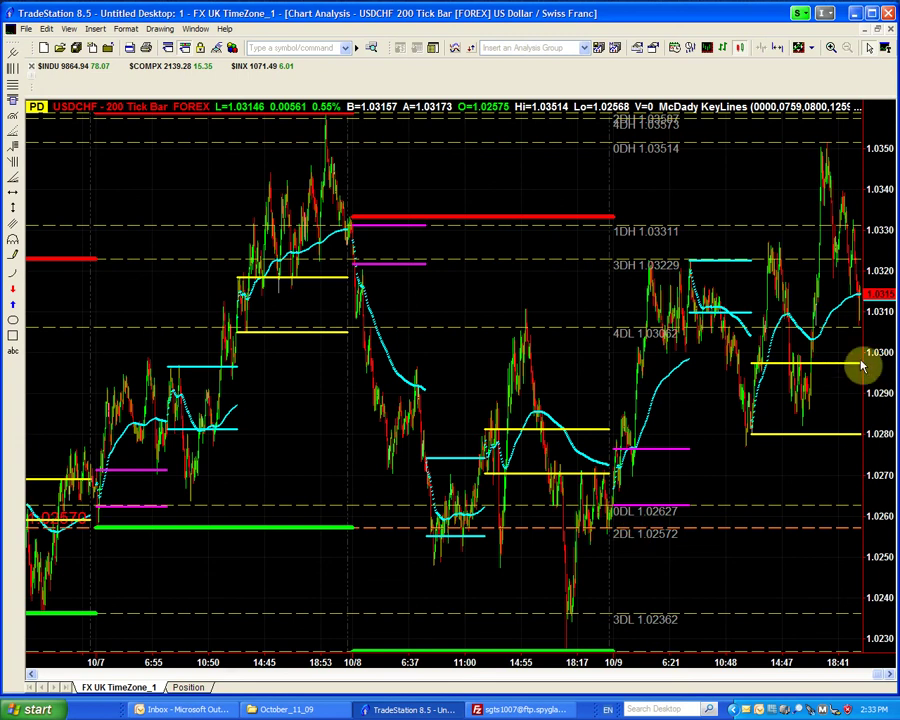
{"action": "left_click", "coordinate": [884, 32]}
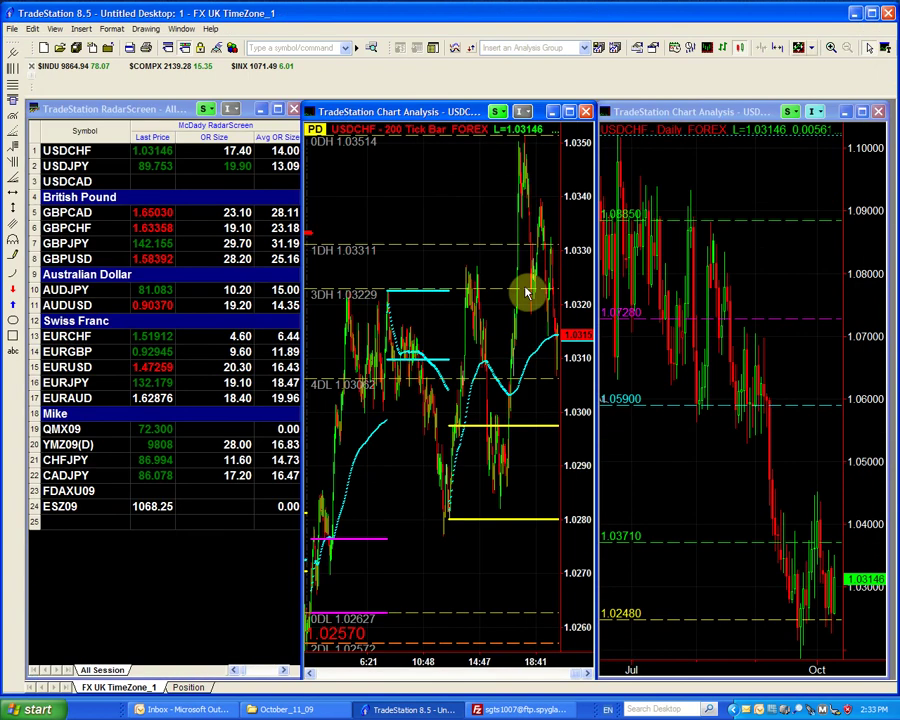